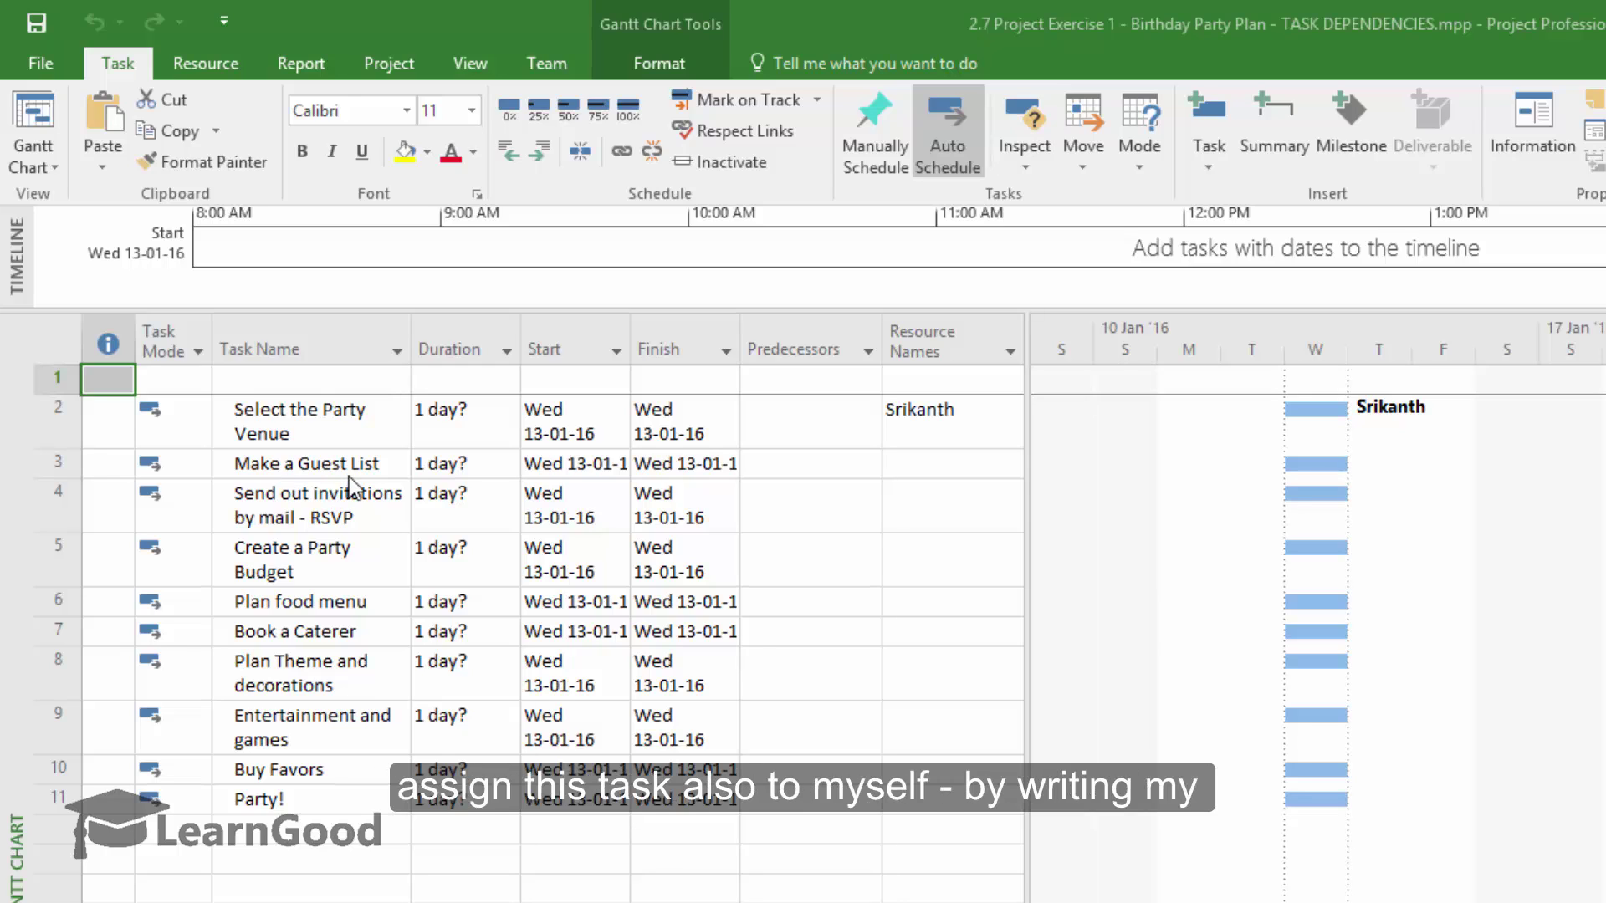
Assign Make a Guest List to the venue task's existing resource.
left_click(947, 464)
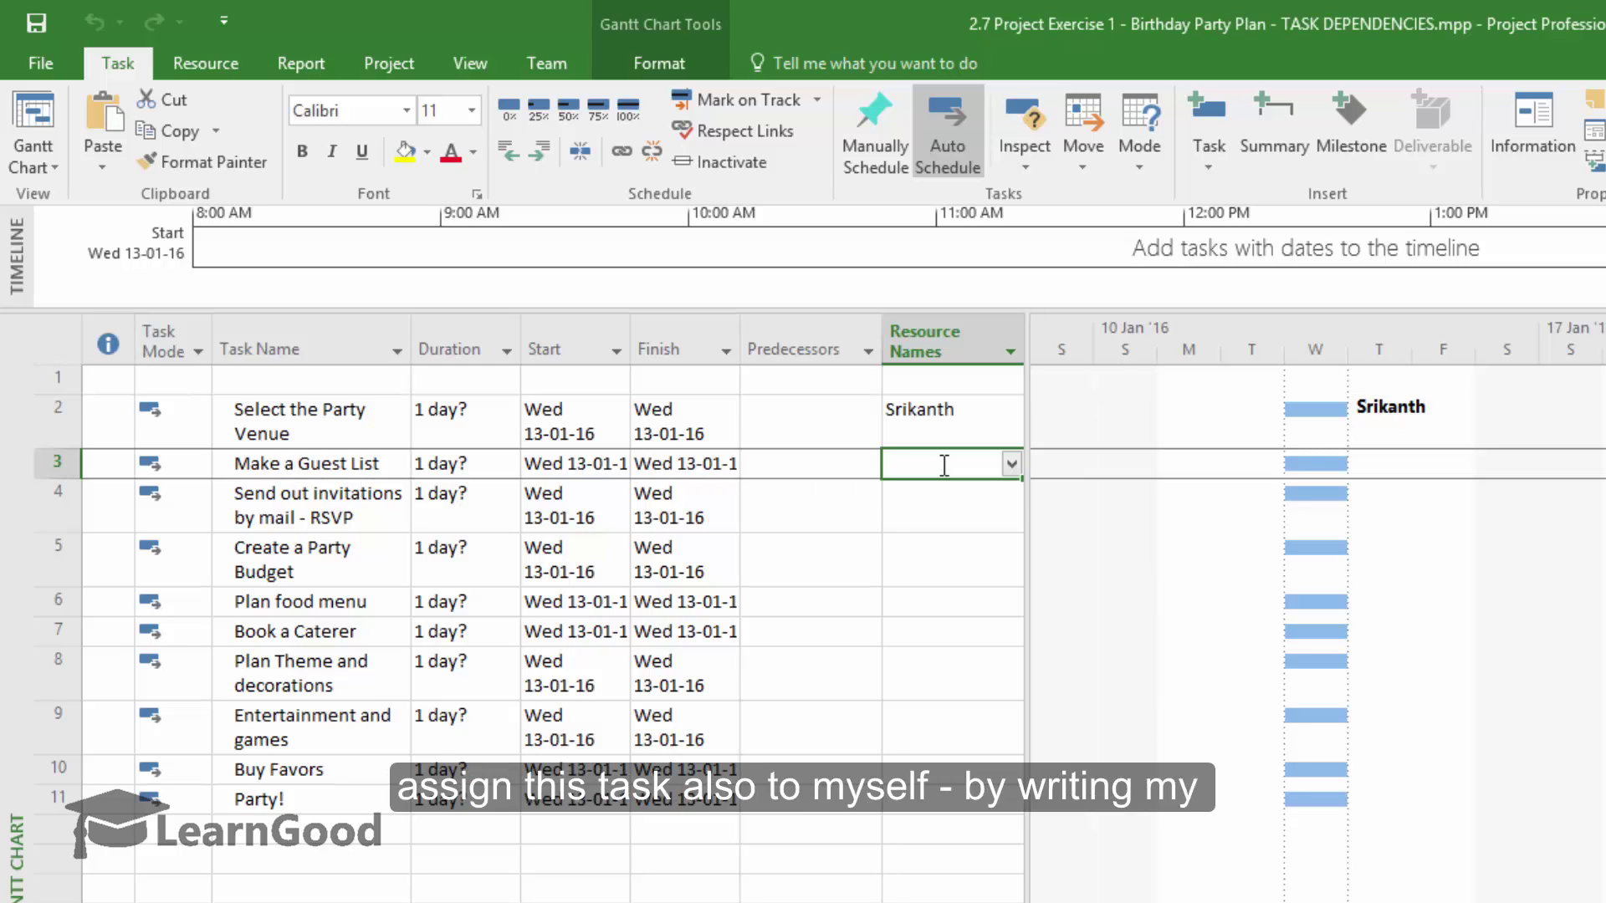
left_click(1013, 464)
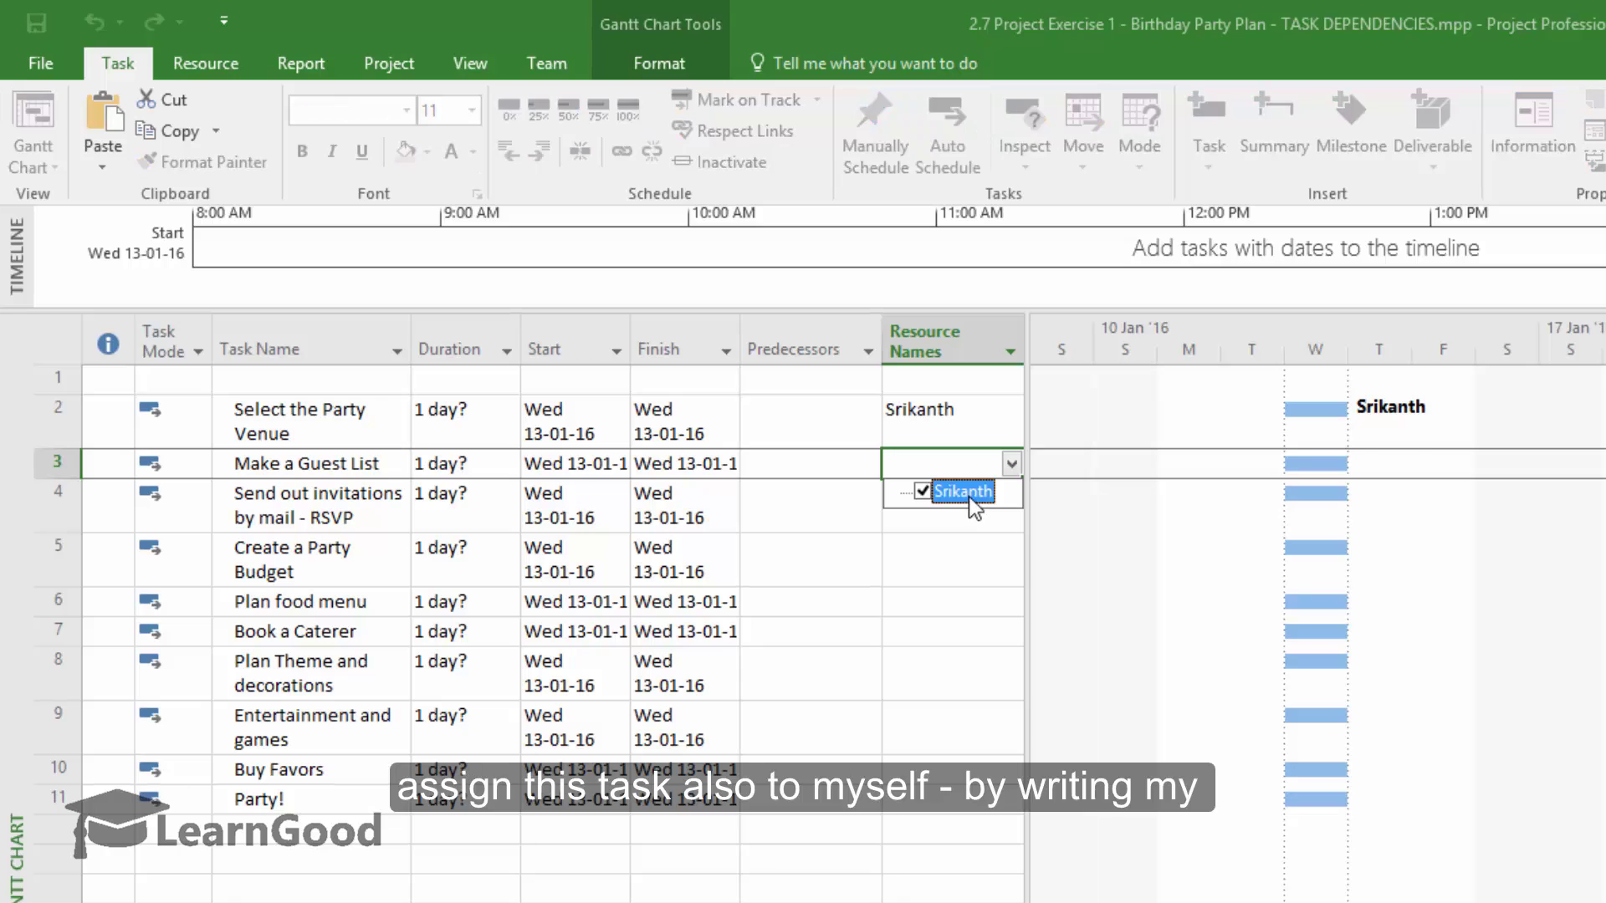
left_click(969, 499)
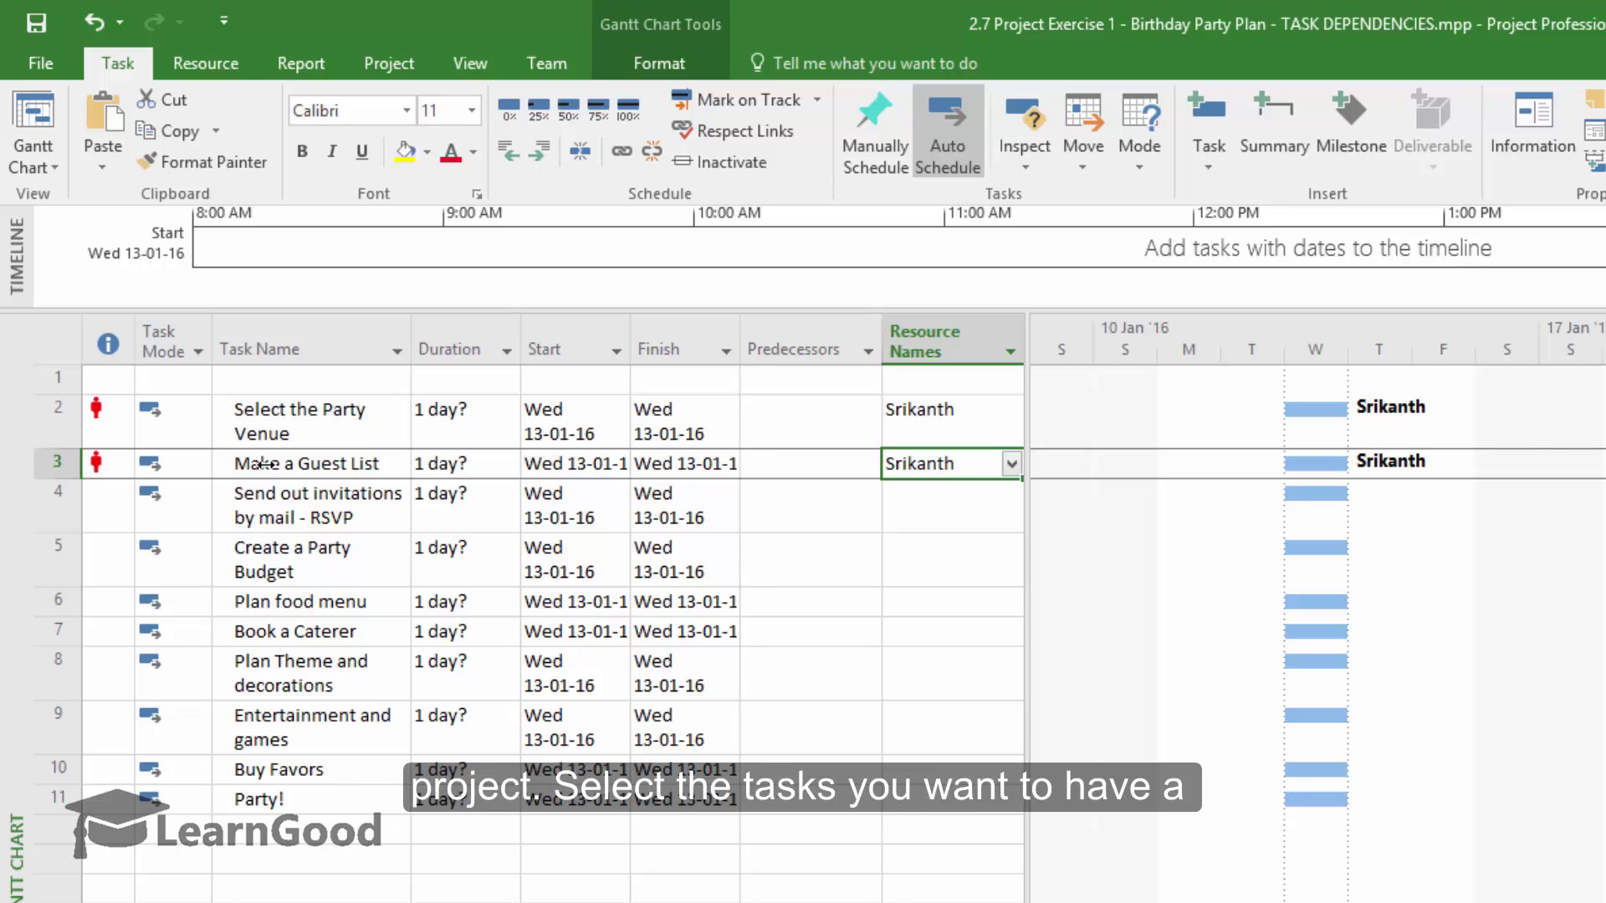
Link Select the Party Venue to Make a Guest List finish-to-start.
left_click_drag(55, 409, 55, 463)
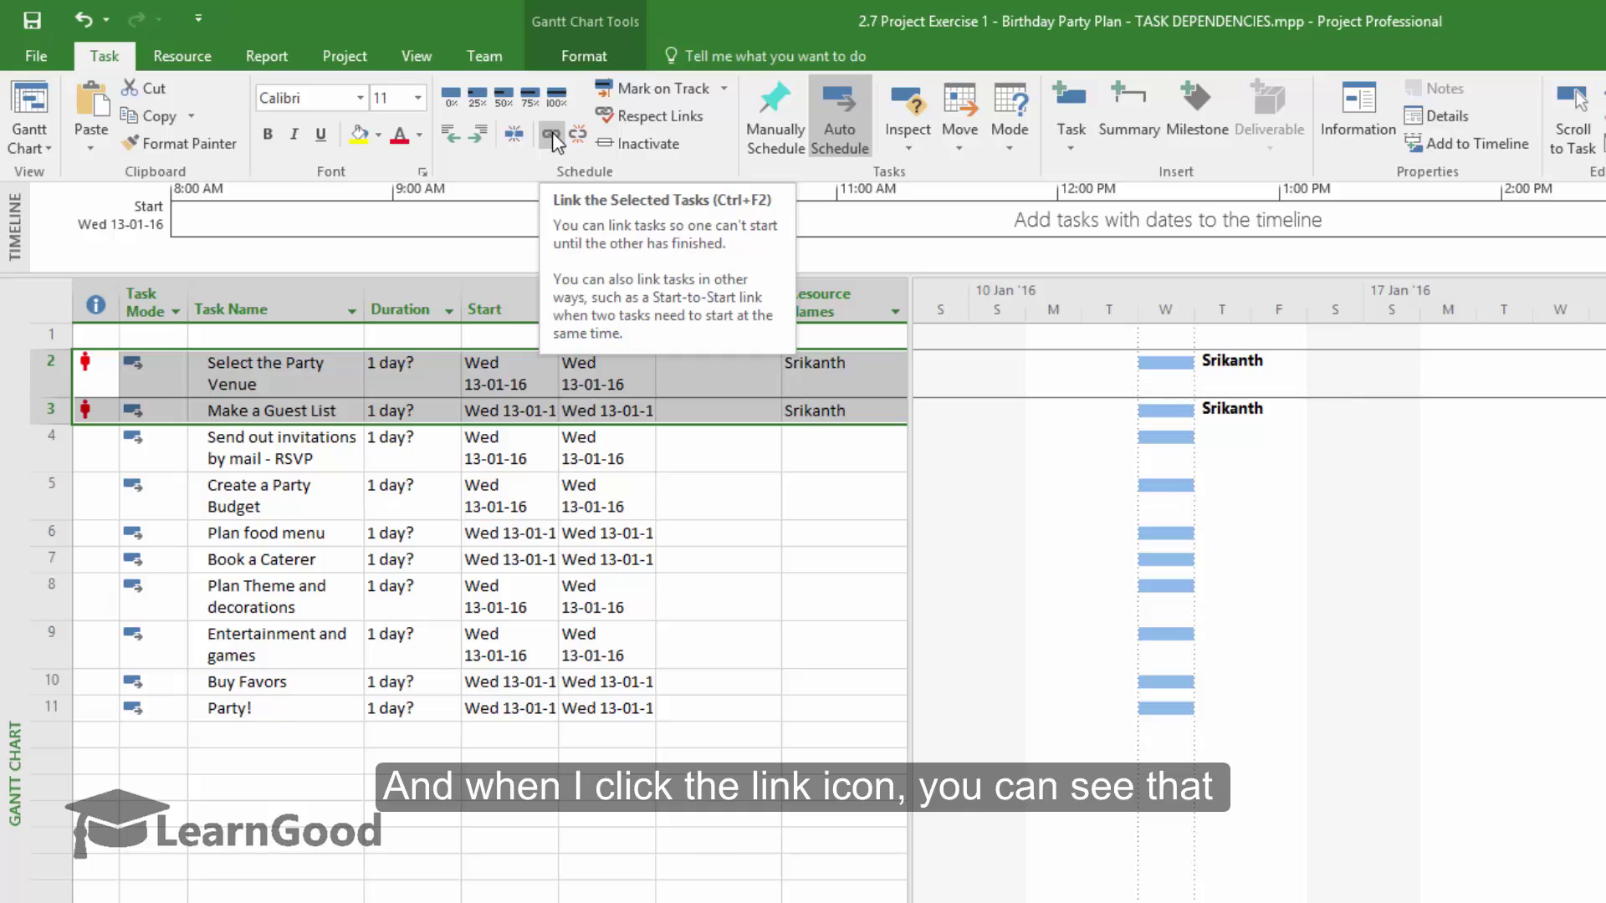
left_click(554, 142)
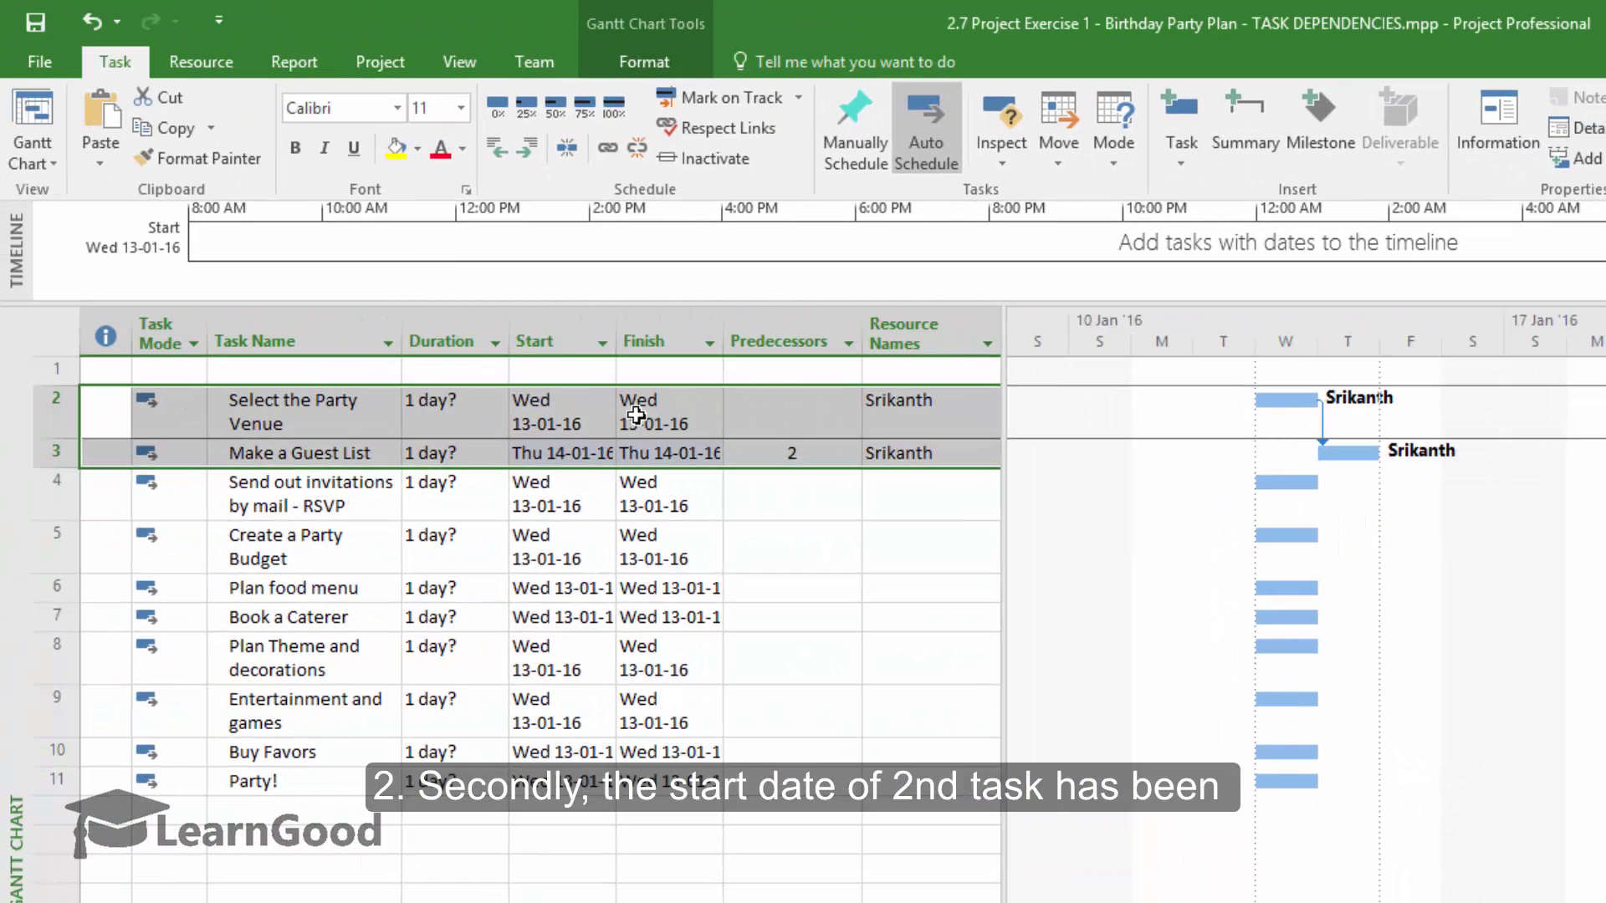
left_click(546, 459)
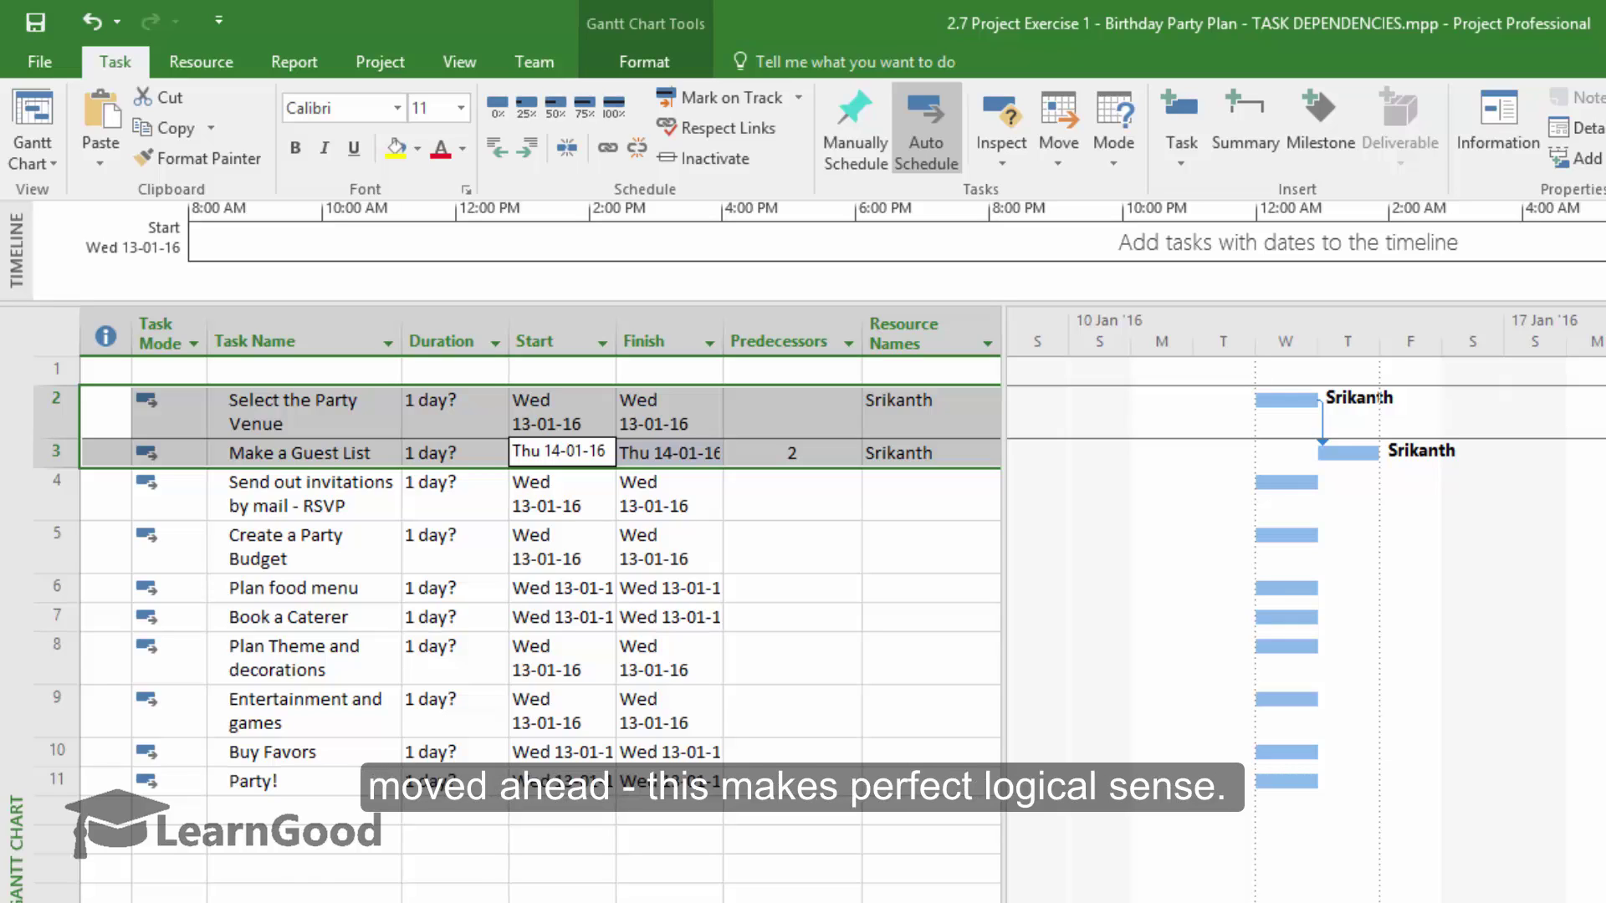
key("Escape")
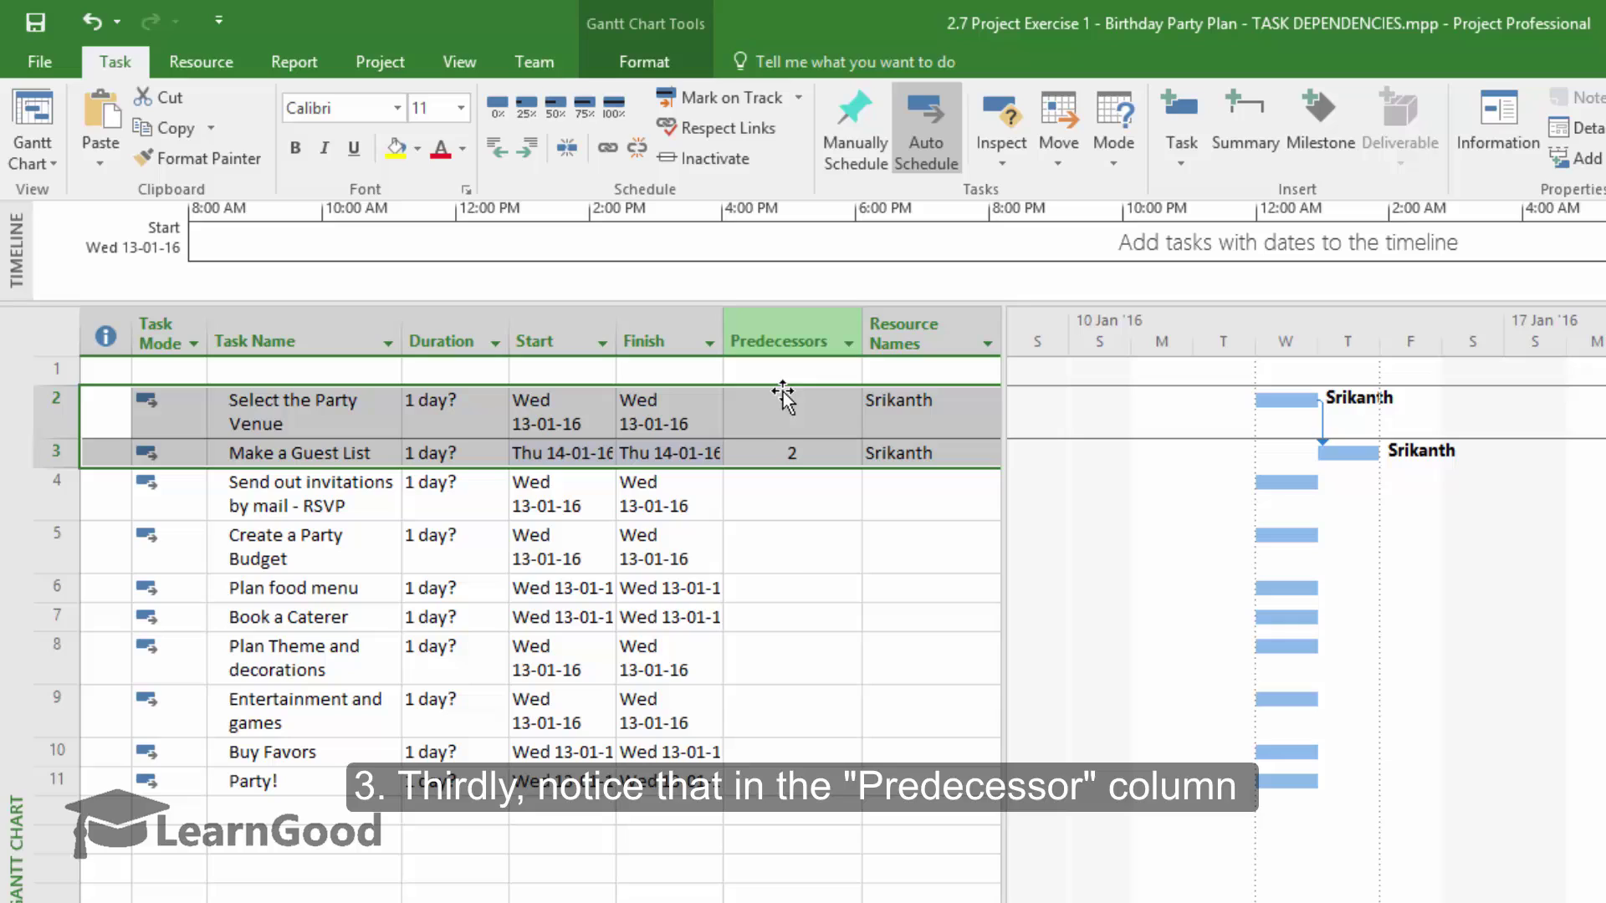
left_click(805, 456)
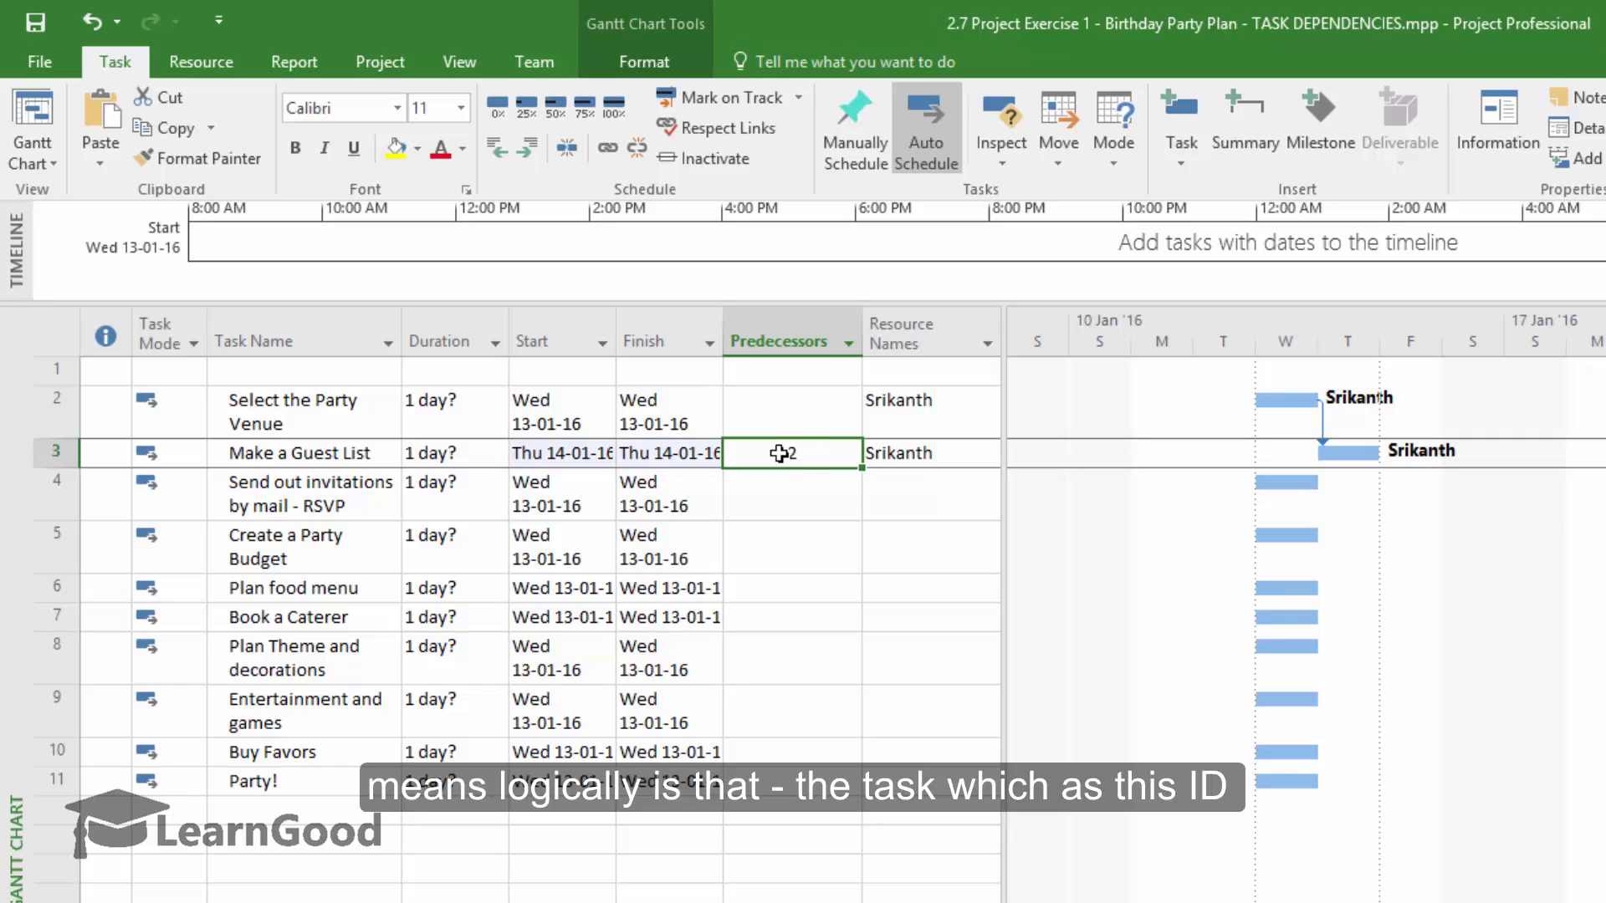
left_click(61, 450)
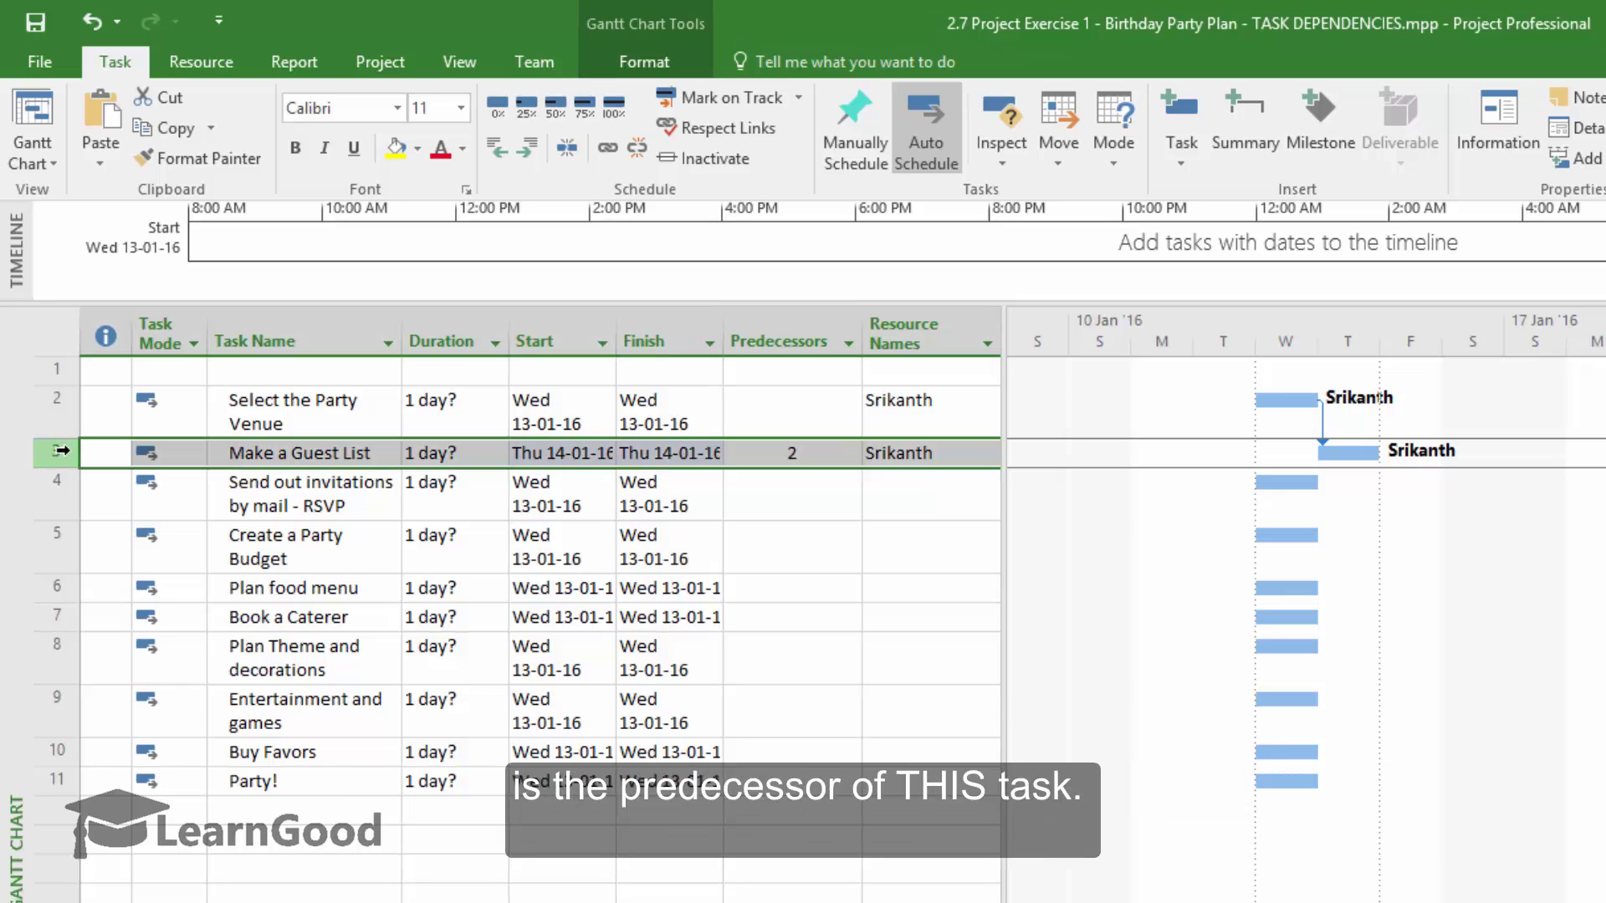
left_click(781, 483)
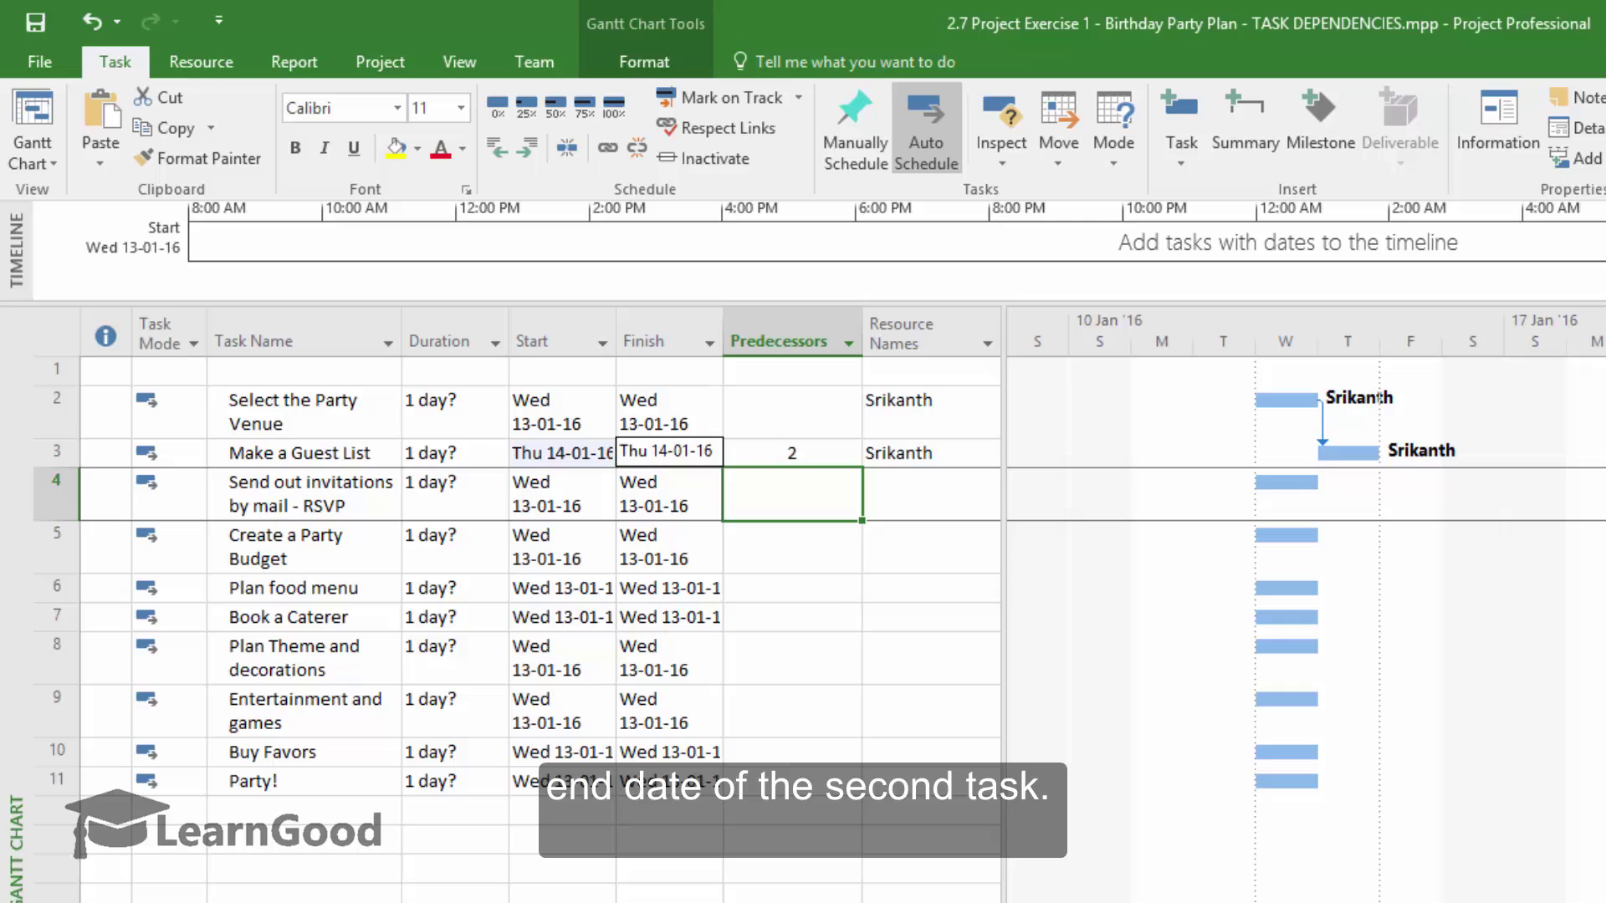
left_click(668, 454)
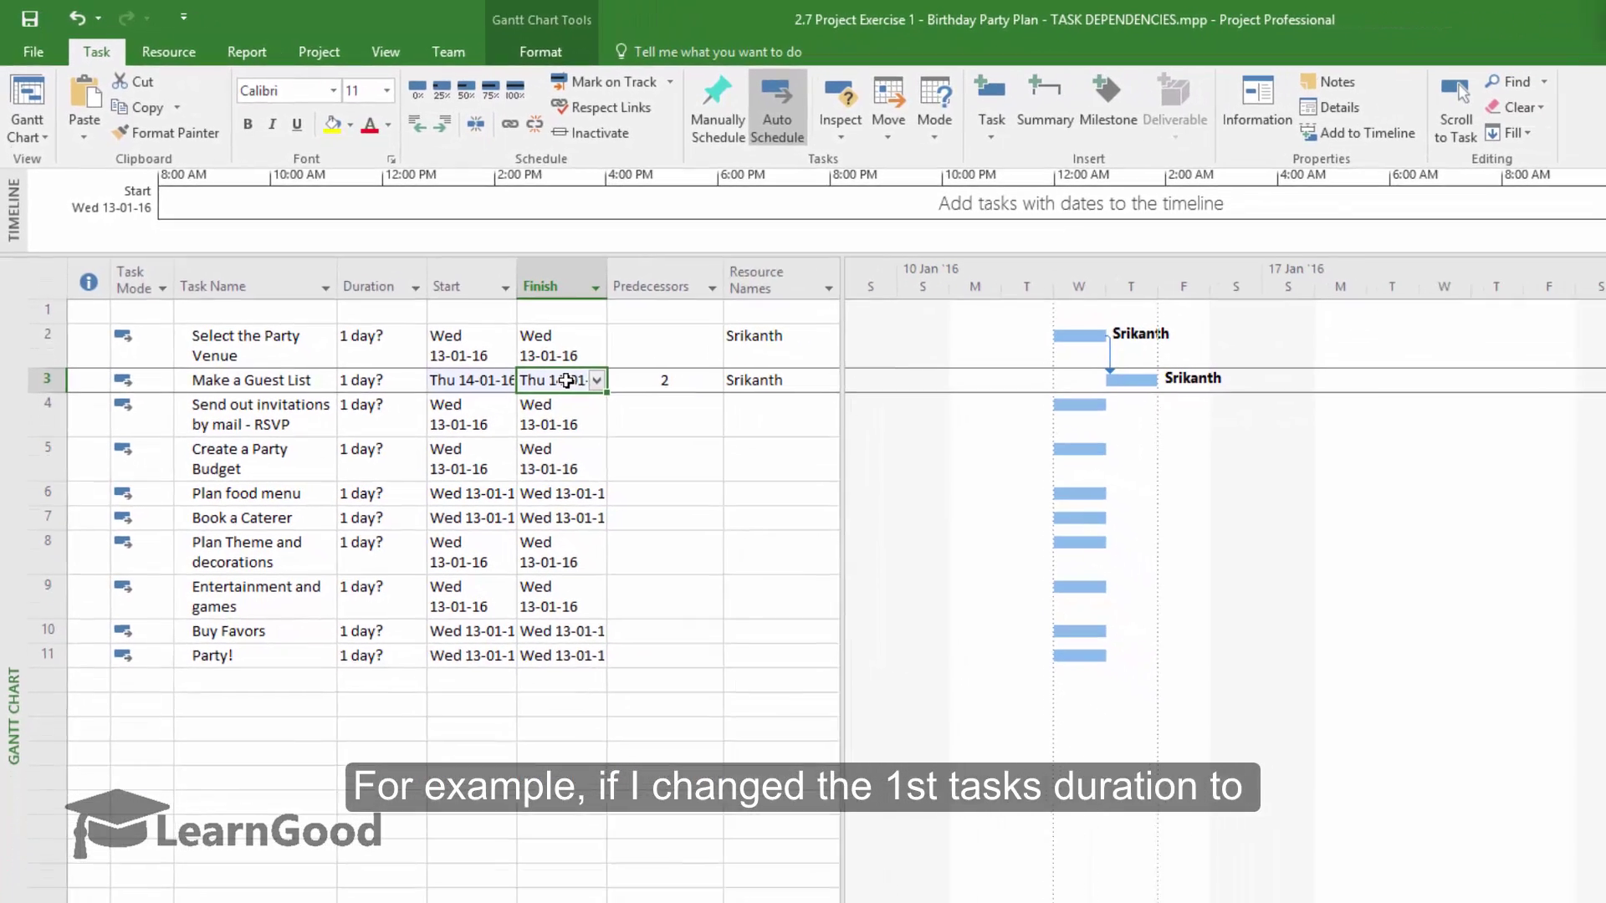
Set Select the Party Venue's duration to 5 days, ending Tue 19-01-16.
left_click(386, 343)
left_click(385, 344)
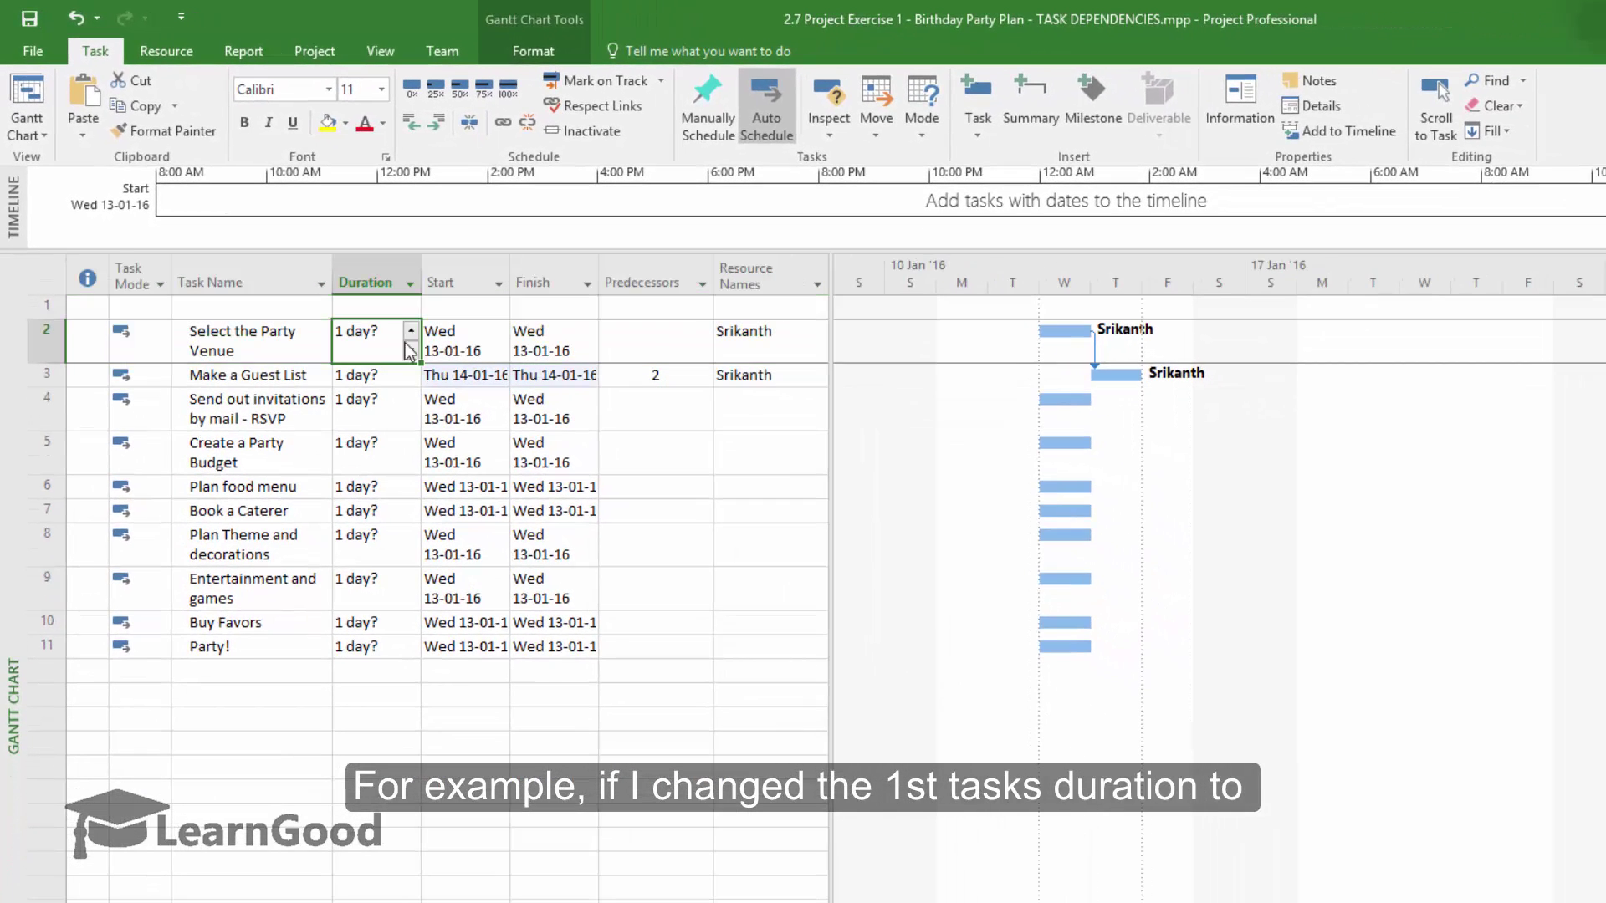
left_click(411, 333)
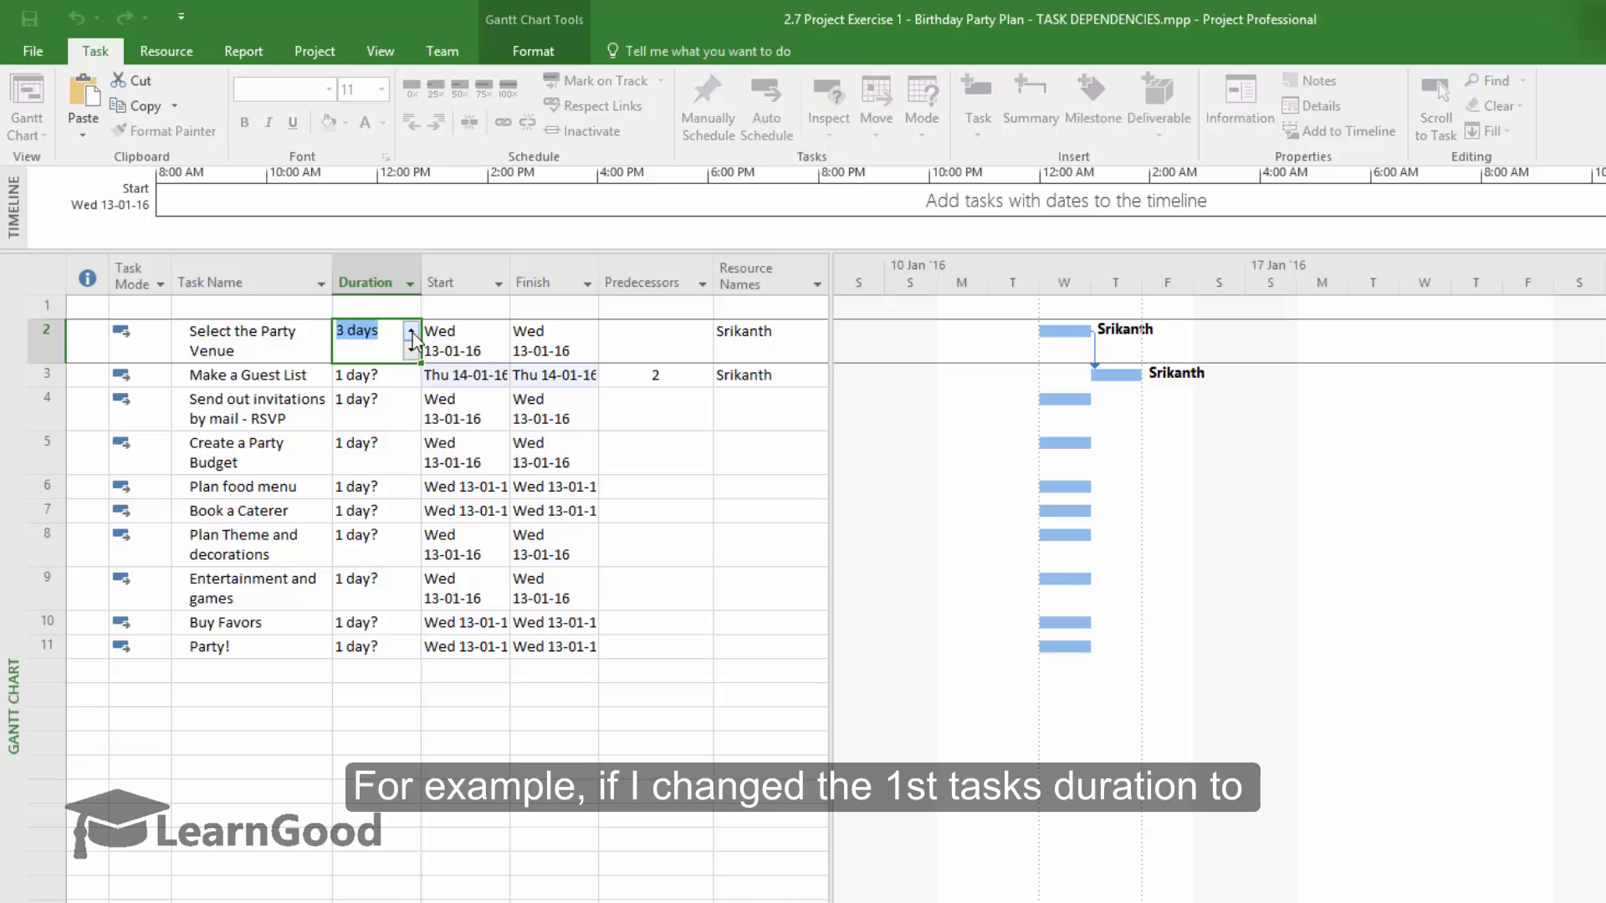
left_click(410, 332)
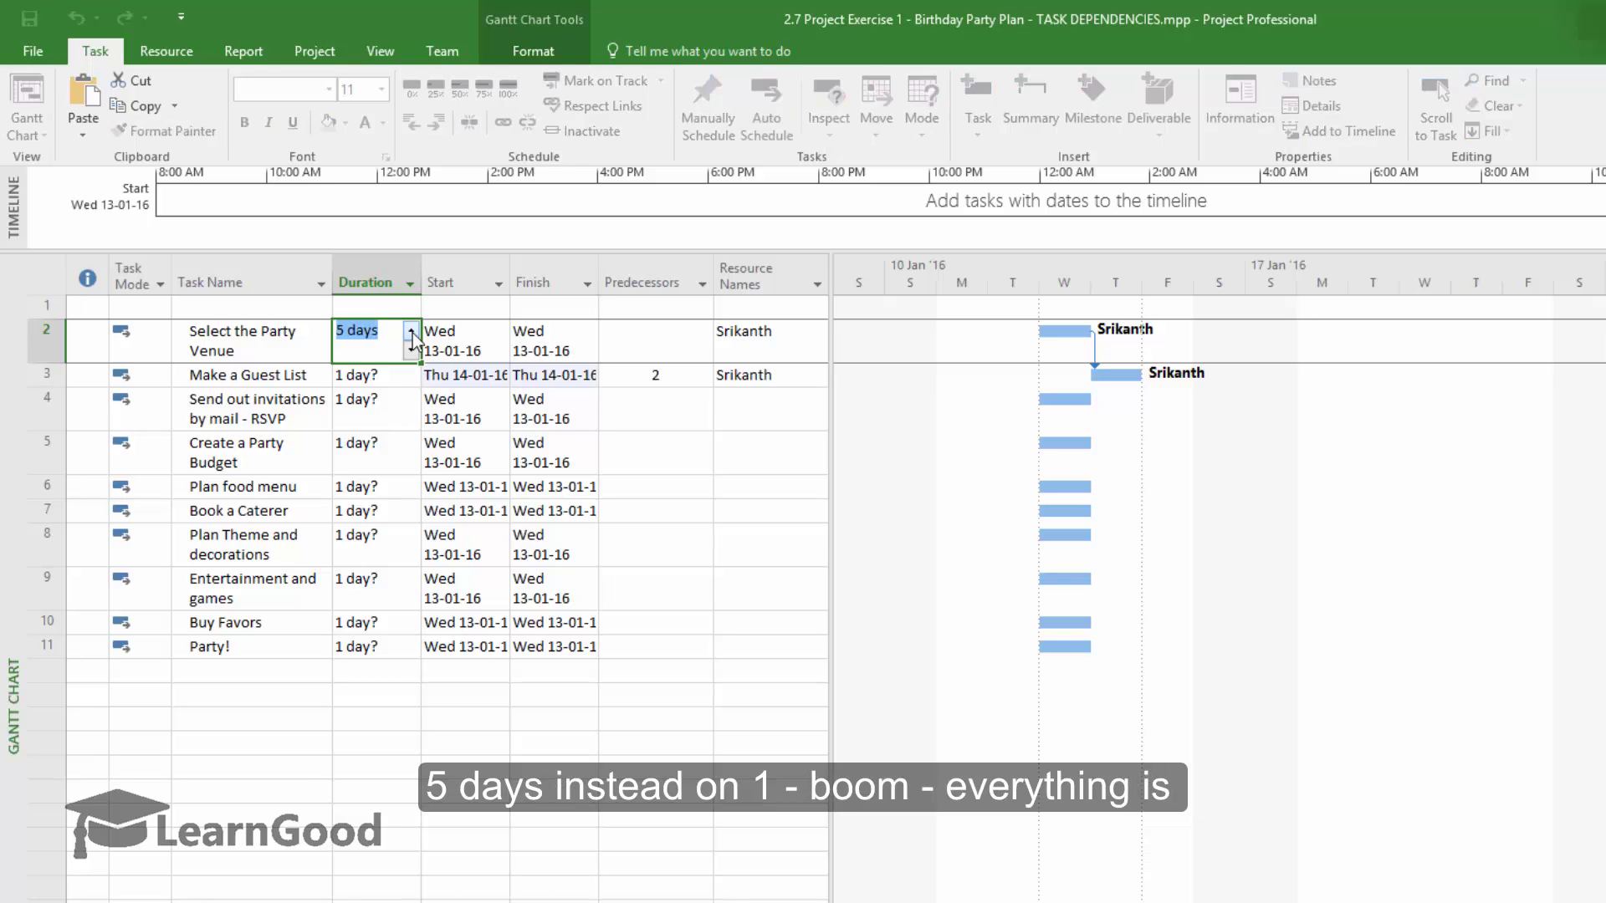
left_click(506, 335)
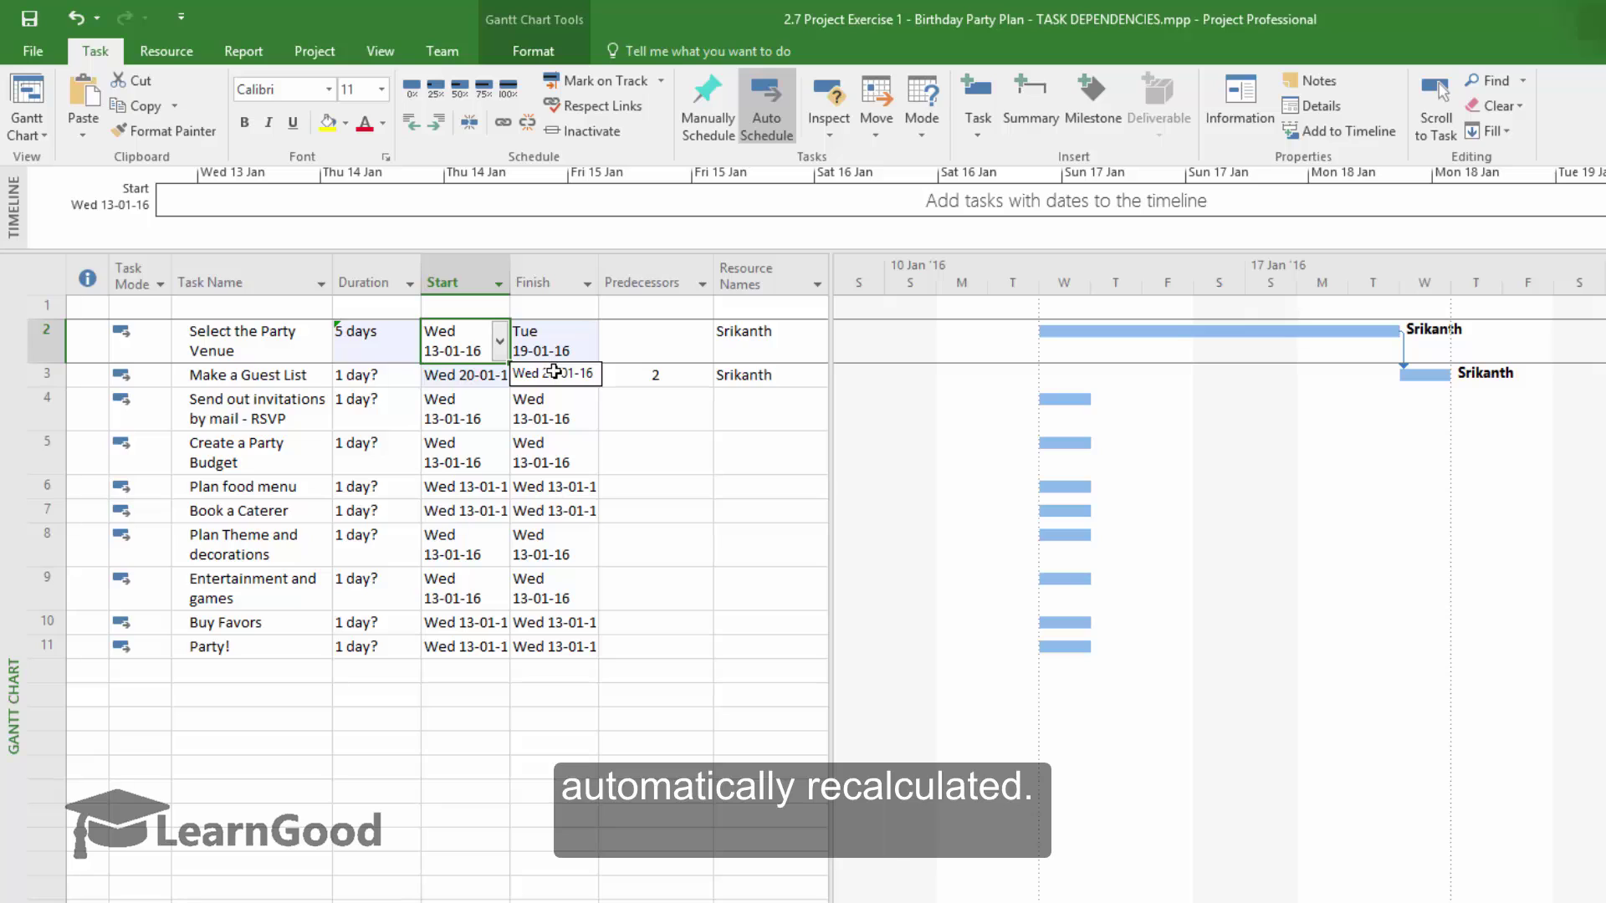
left_click(212, 445)
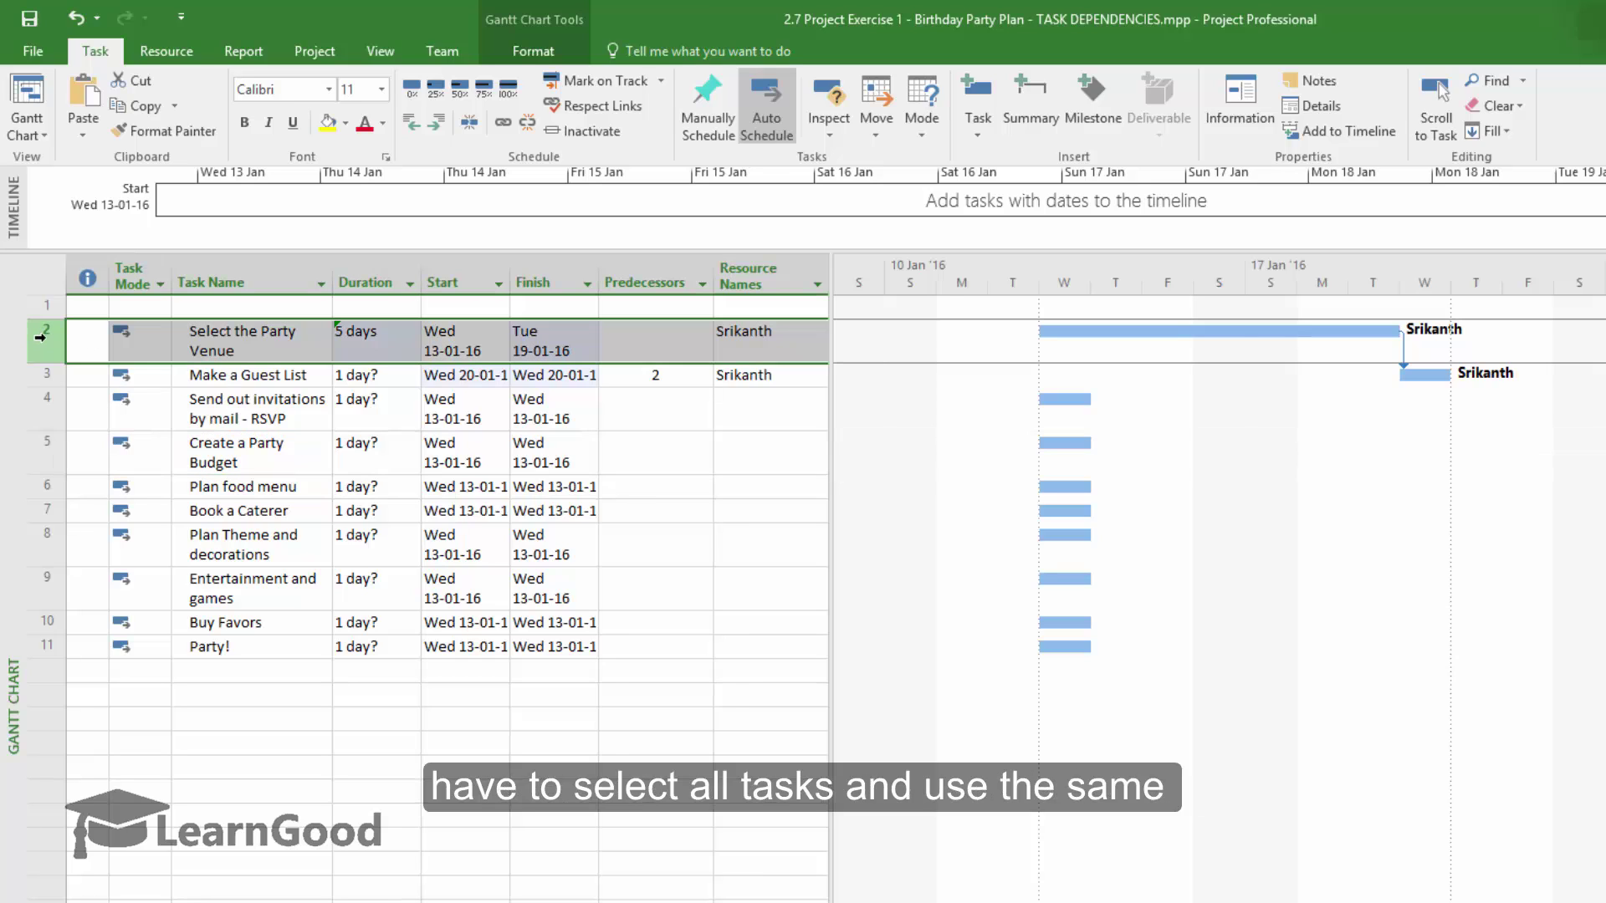
Link all party tasks in a finish-to-start chain ending with Party! on Mon 01-02-16.
left_click_drag(38, 335, 54, 645)
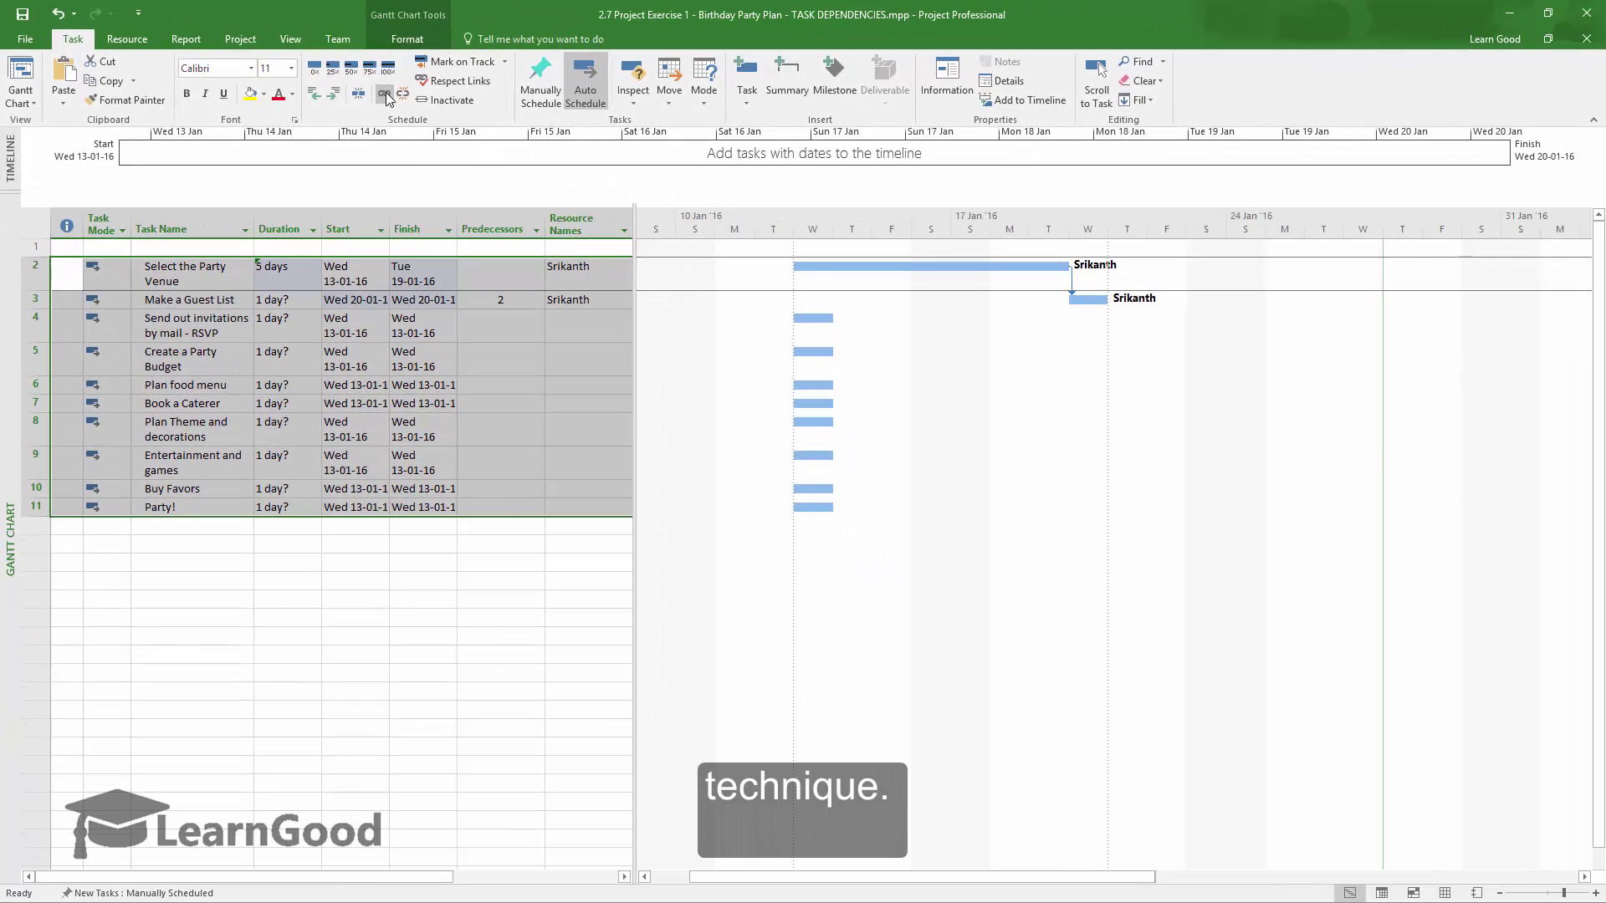
left_click(420, 106)
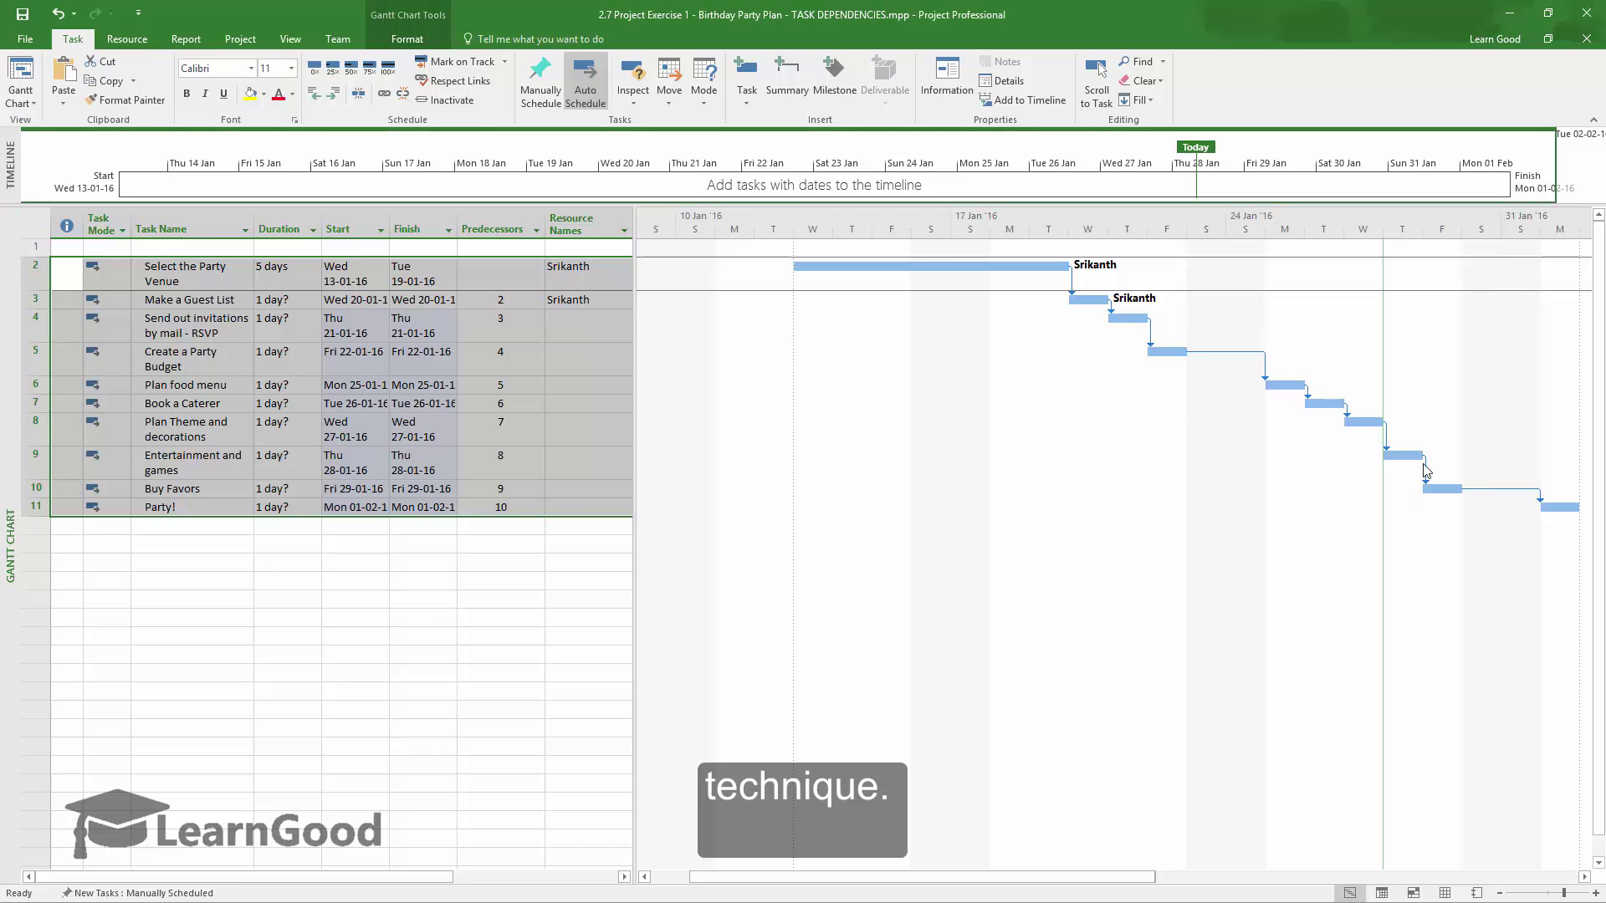
Change Select the Party Venue's duration to 1 day, moving Party! to Tue 26-01-16.
left_click(287, 269)
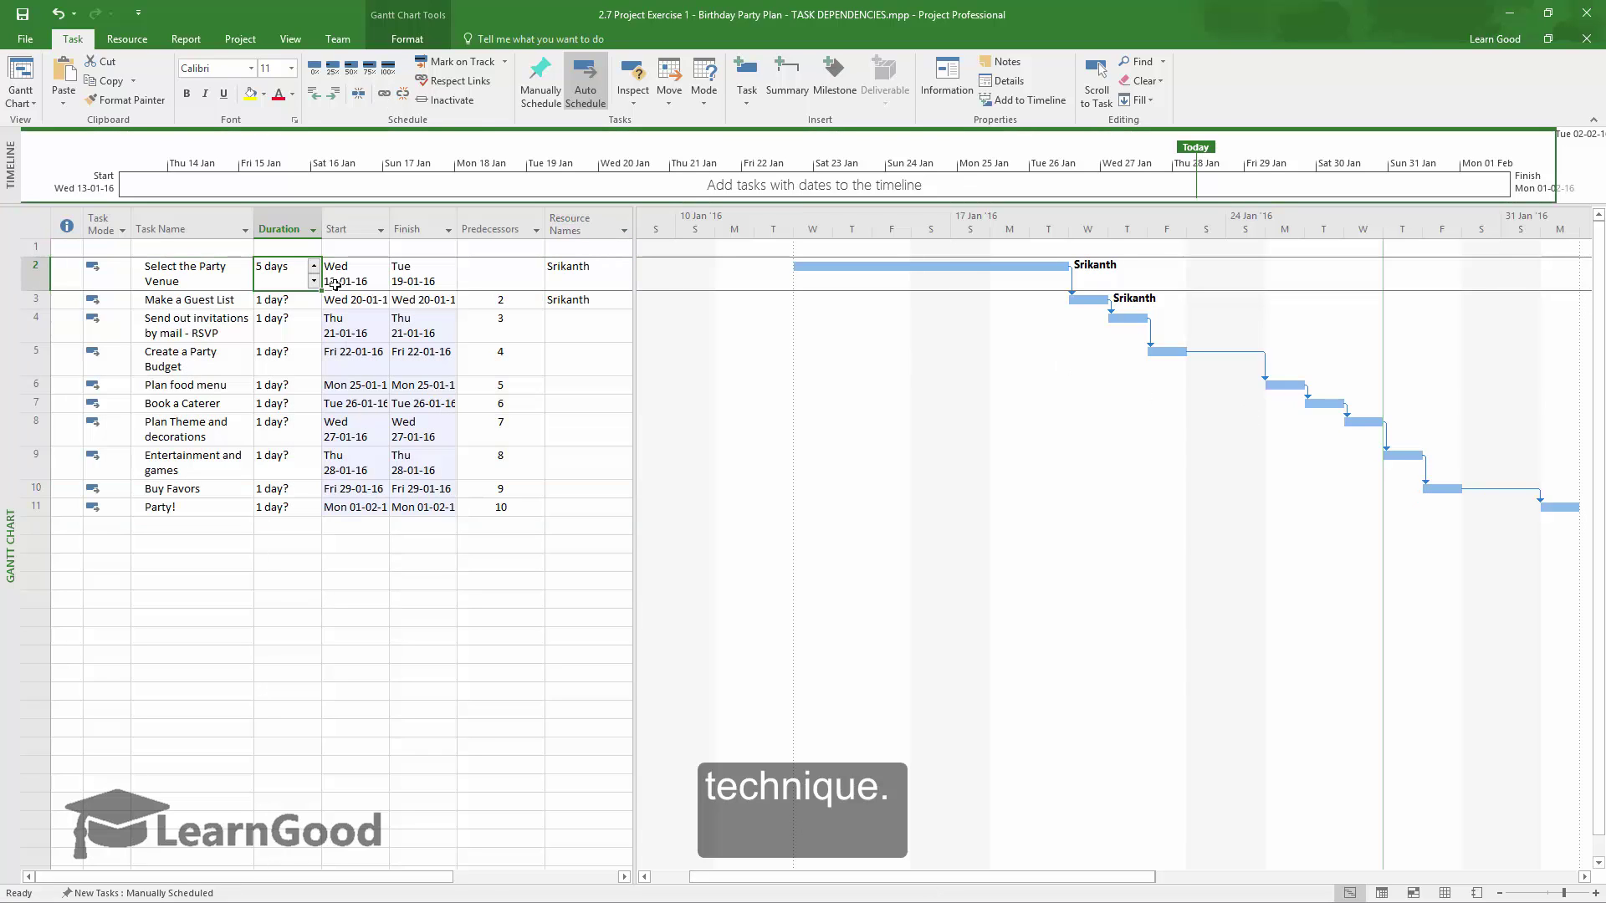
left_click(302, 271)
type("1")
key("Return")
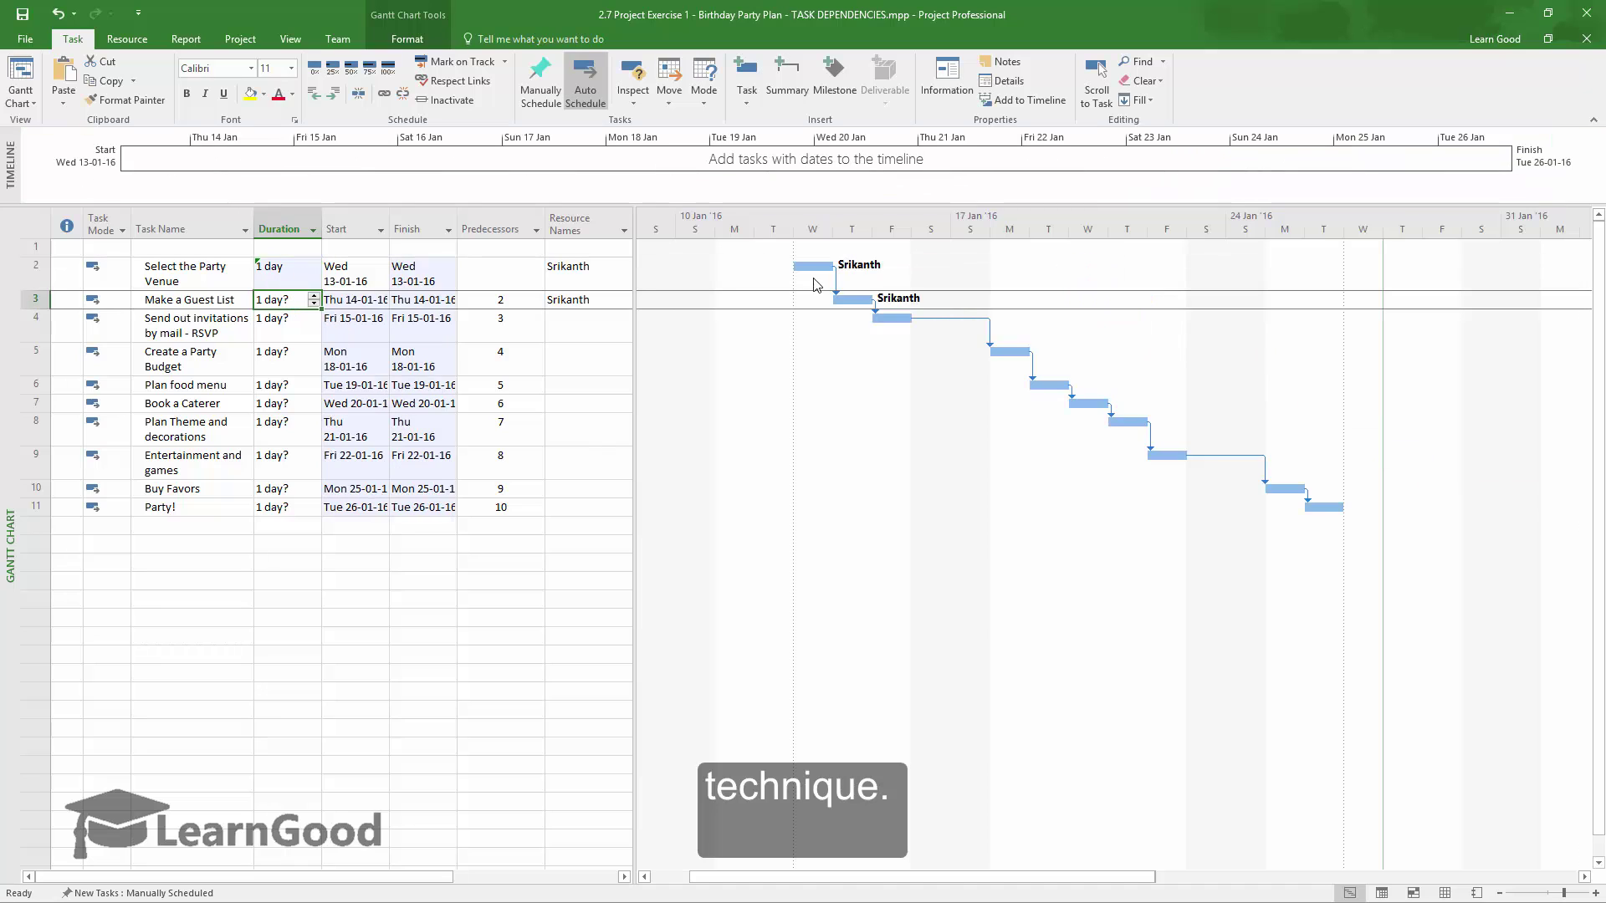